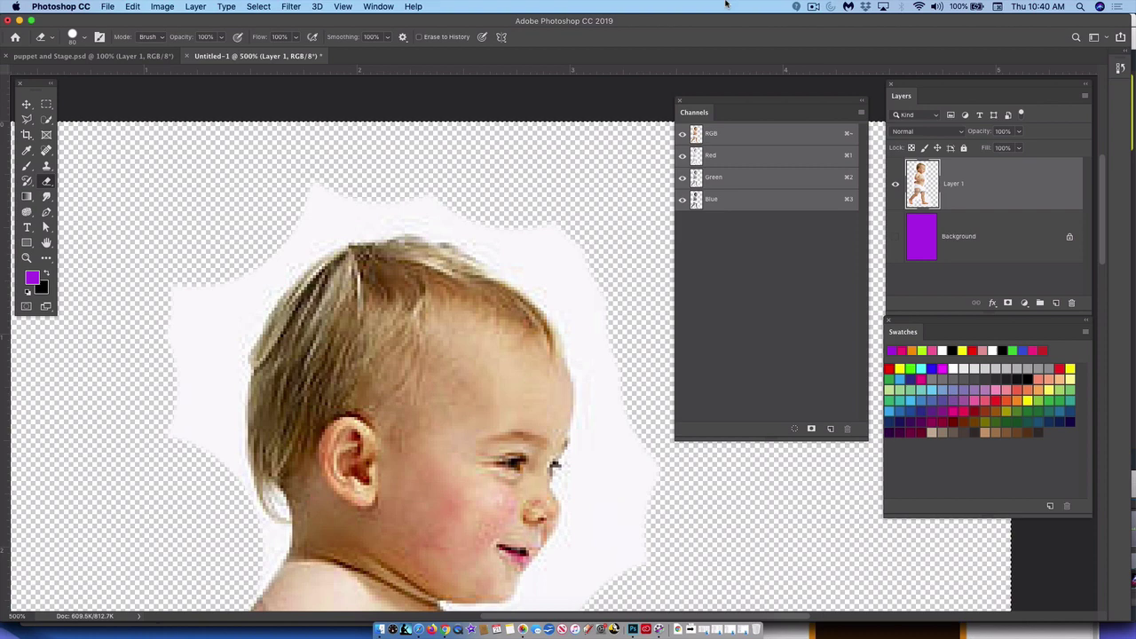
Step: Hide the Channels panel from the Window menu and then show it again
{"action": "left_click", "coordinate": [381, 6]}
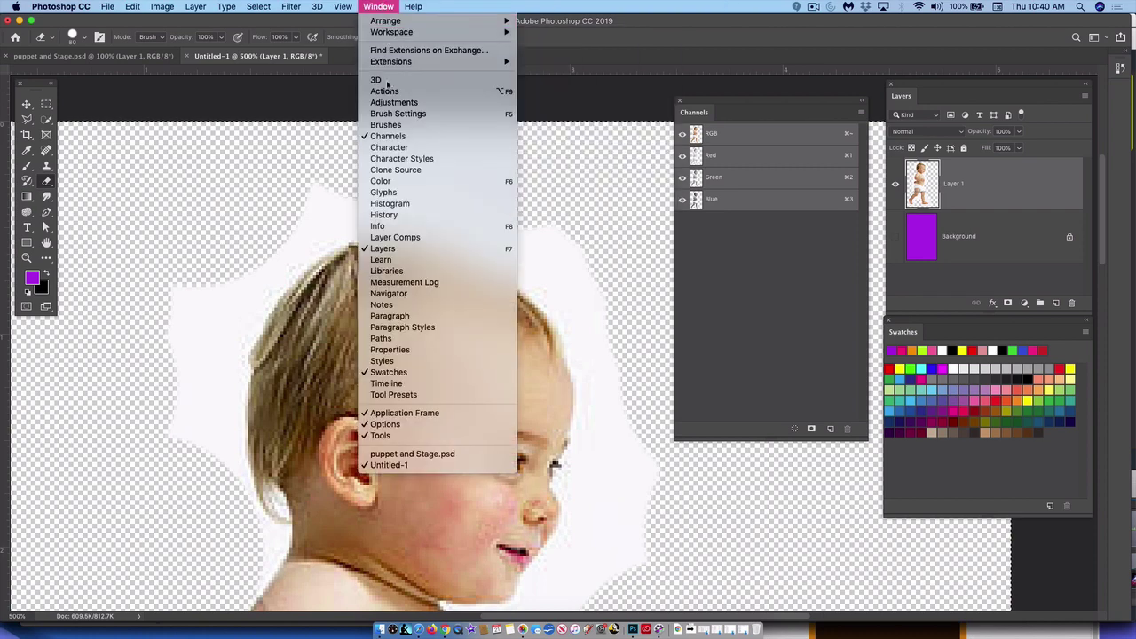
{"action": "left_click", "coordinate": [394, 138]}
{"action": "left_click", "coordinate": [378, 7]}
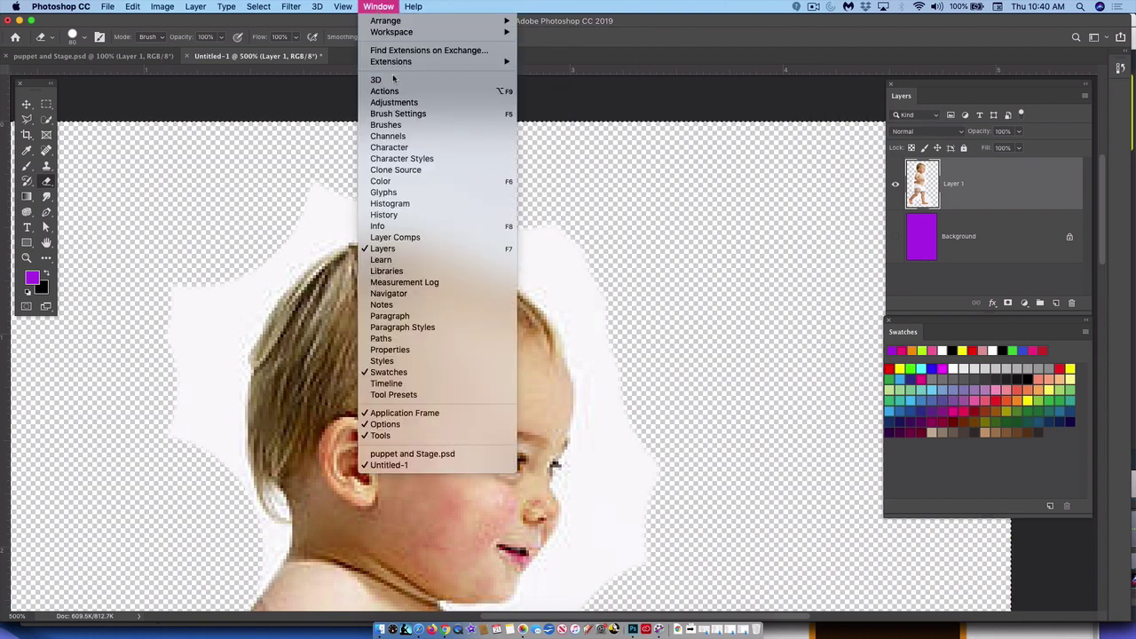
{"action": "left_click", "coordinate": [397, 136]}
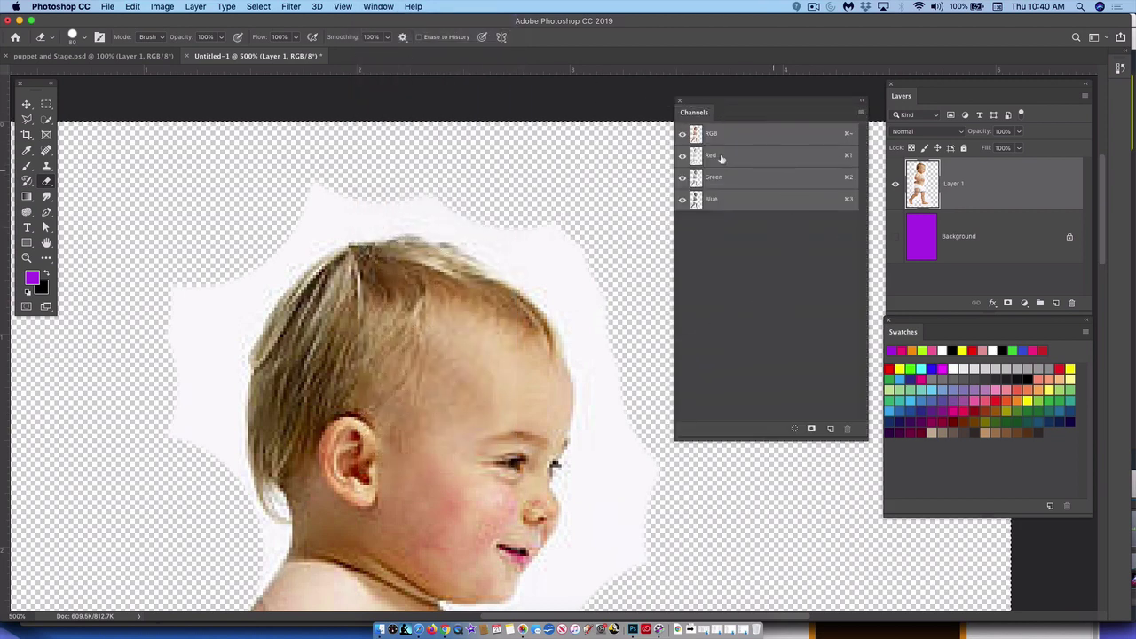
Step: Set the Channels panel's Panel Options to the largest thumbnail size
{"action": "left_click", "coordinate": [860, 115]}
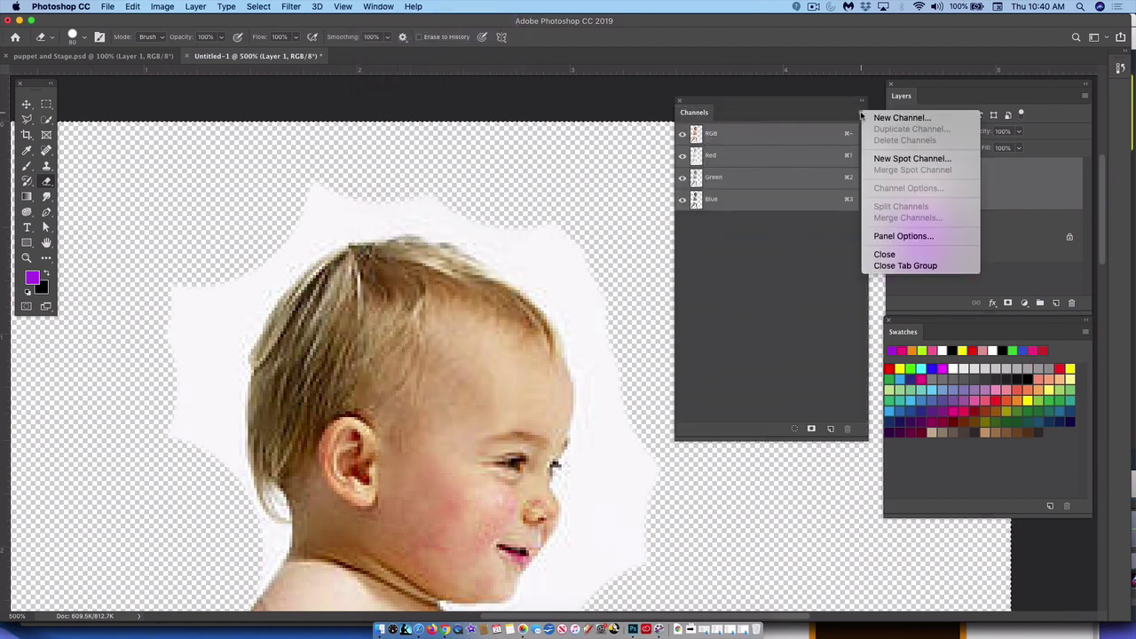
{"action": "left_click", "coordinate": [887, 237]}
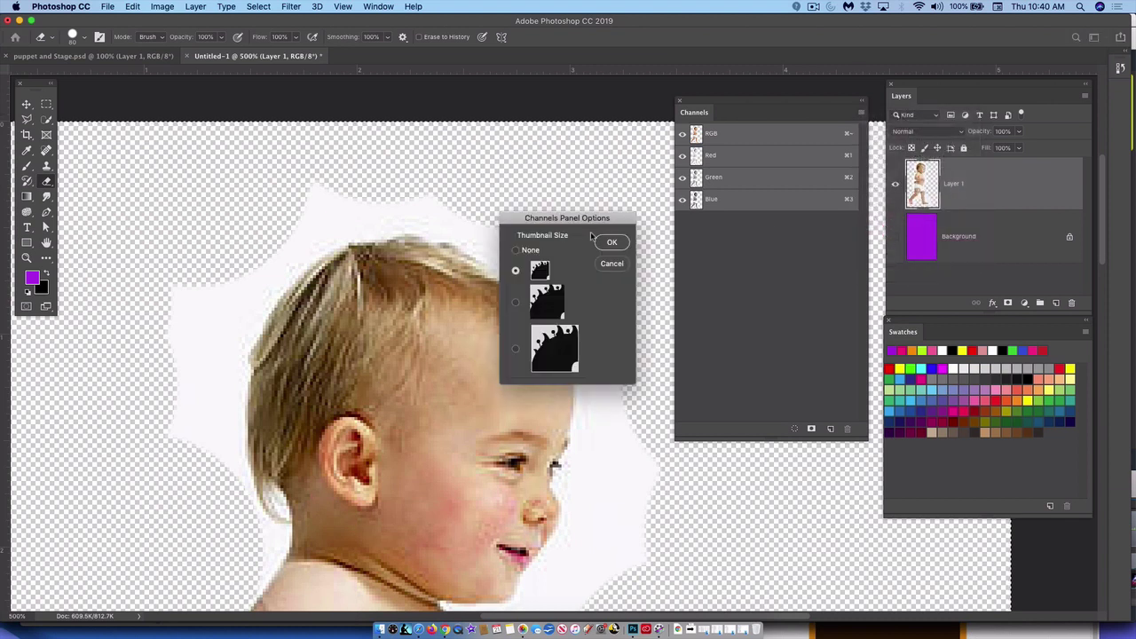
{"action": "left_click", "coordinate": [559, 351]}
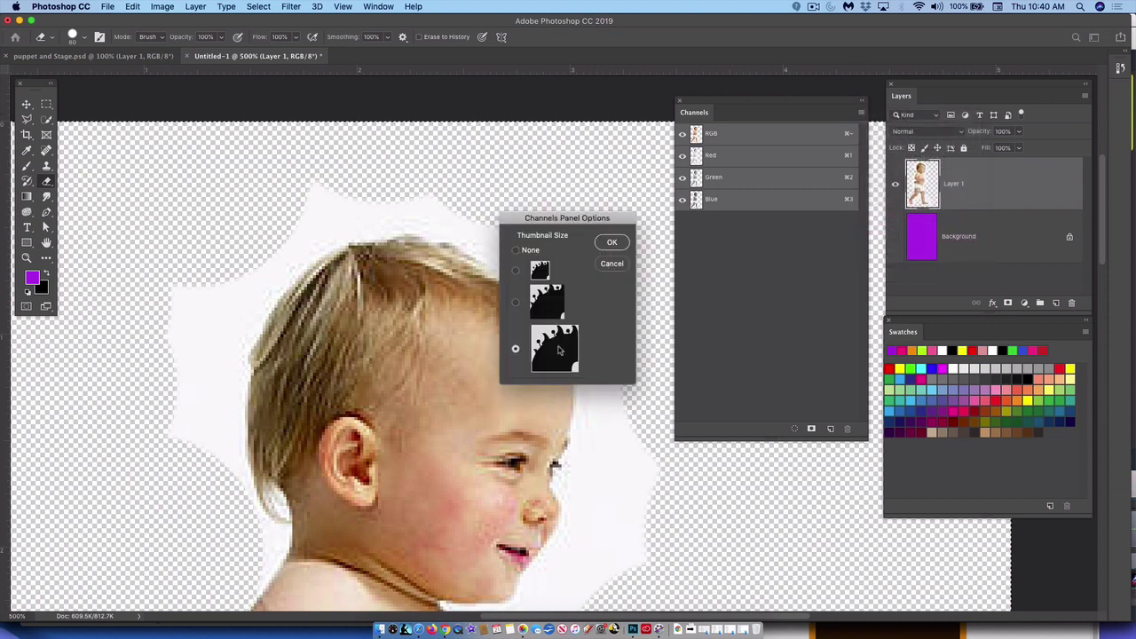
{"action": "left_click", "coordinate": [613, 244]}
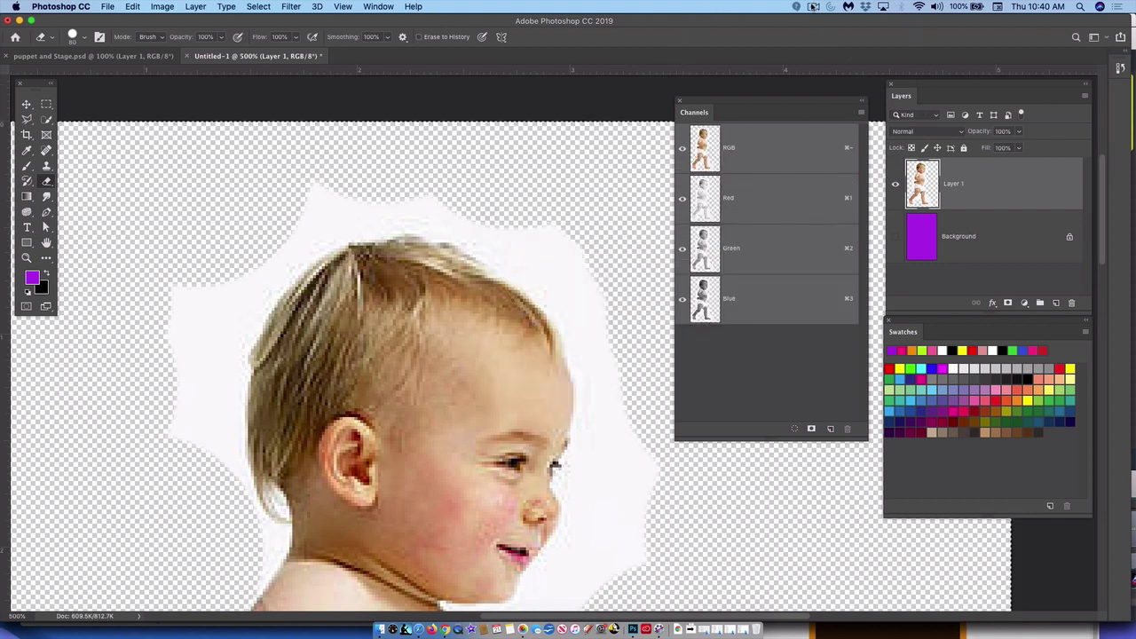
{"action": "left_click", "coordinate": [812, 7]}
{"action": "left_click", "coordinate": [828, 44]}
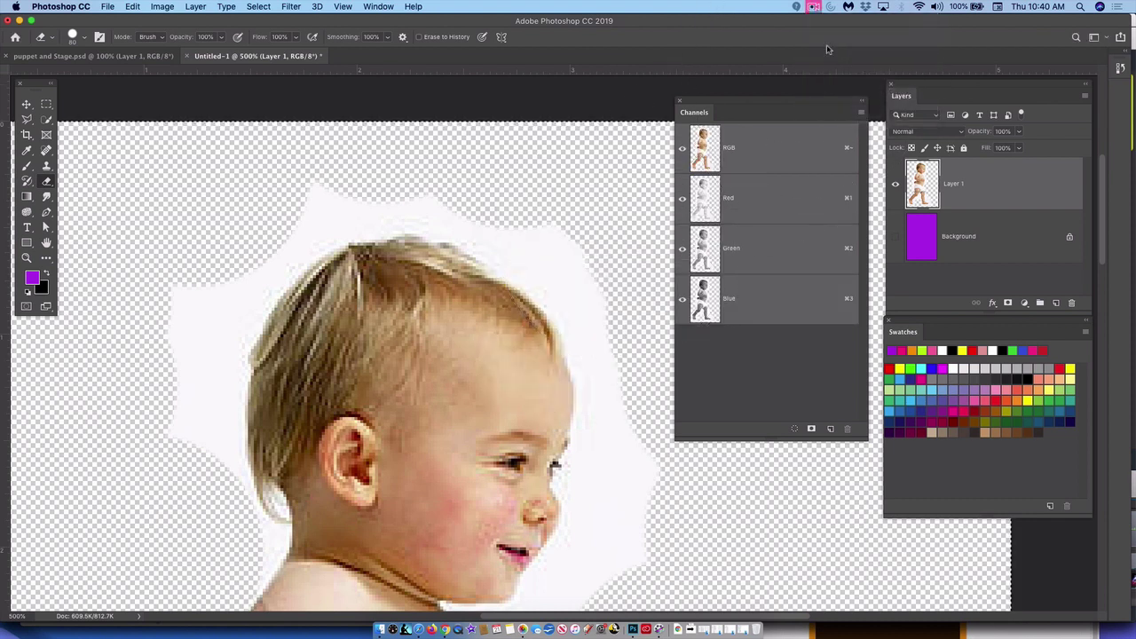
{"action": "left_click", "coordinate": [381, 7]}
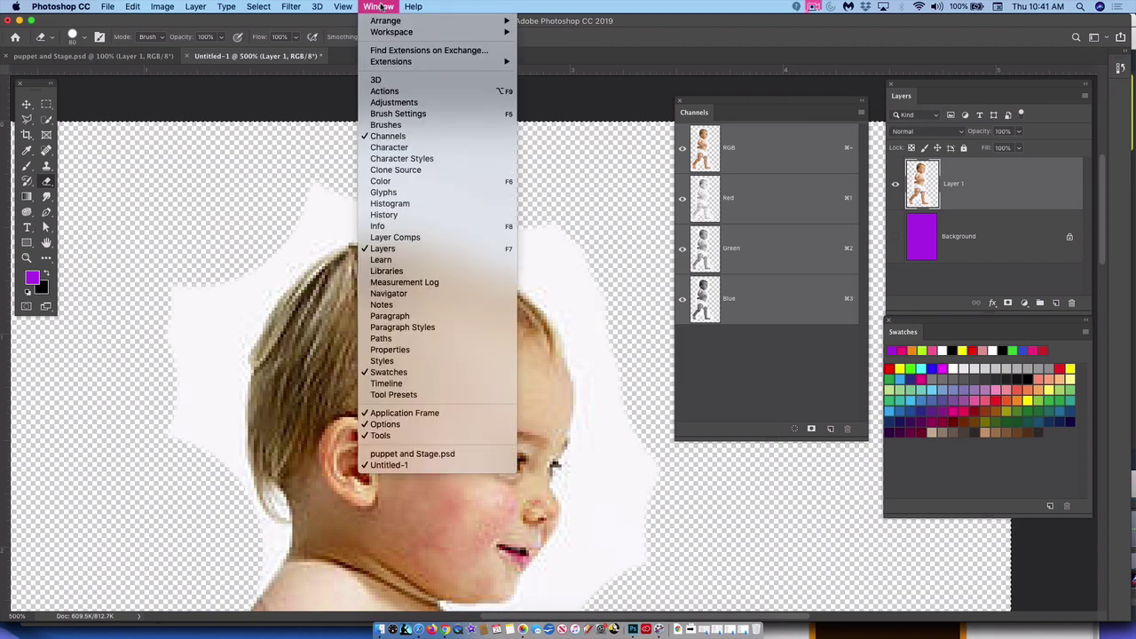
{"action": "left_click", "coordinate": [422, 137]}
{"action": "left_click", "coordinate": [387, 7]}
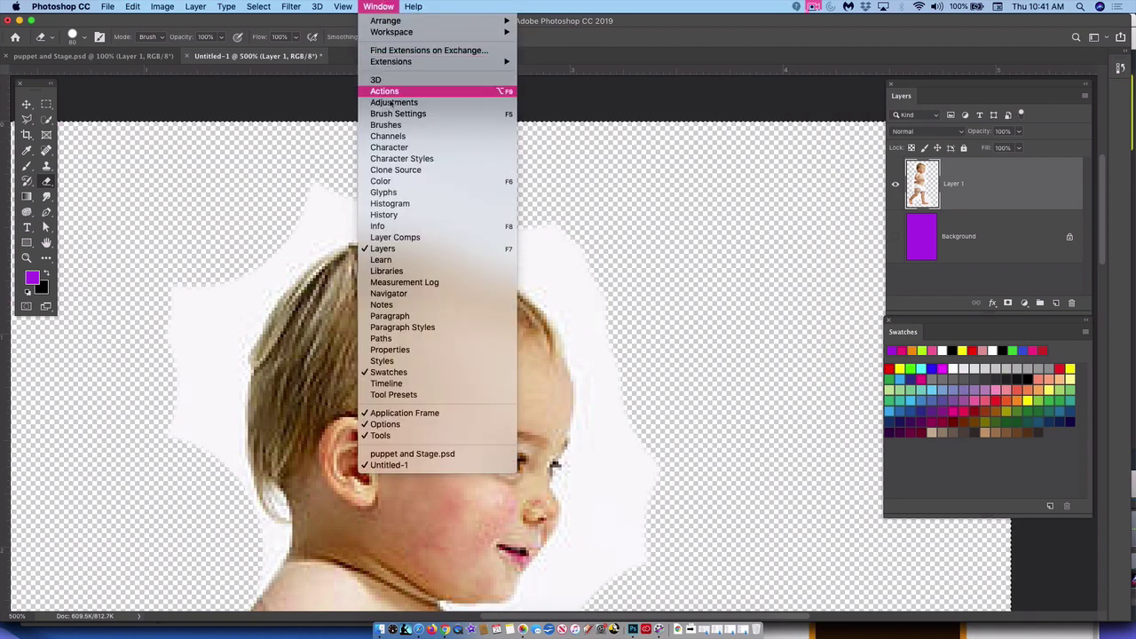
{"action": "left_click", "coordinate": [394, 138]}
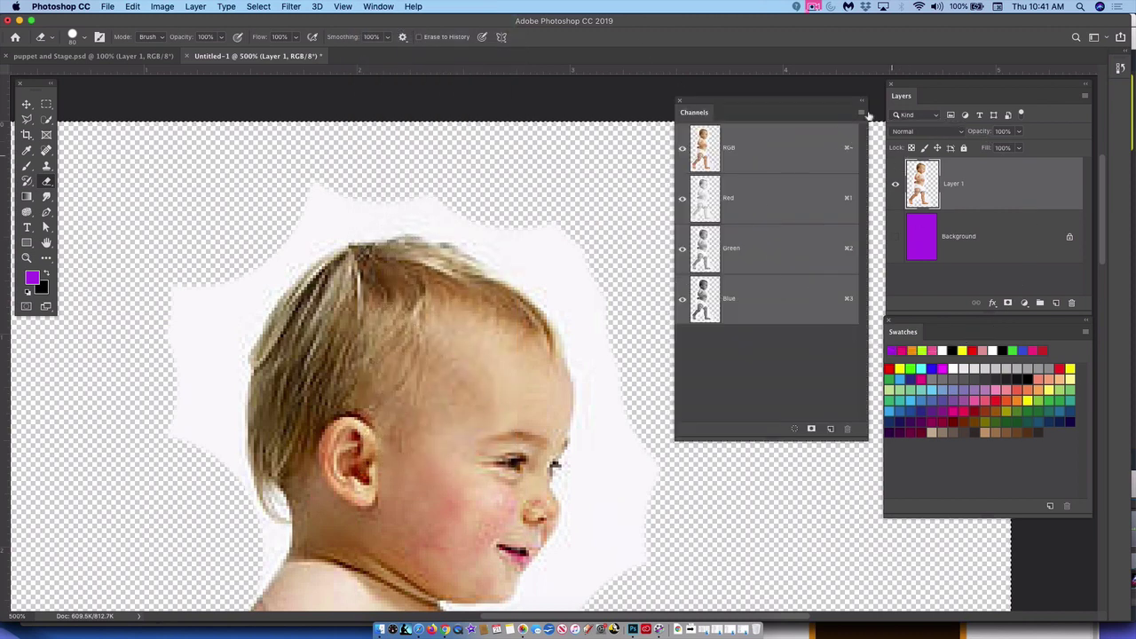
{"action": "left_click", "coordinate": [861, 114]}
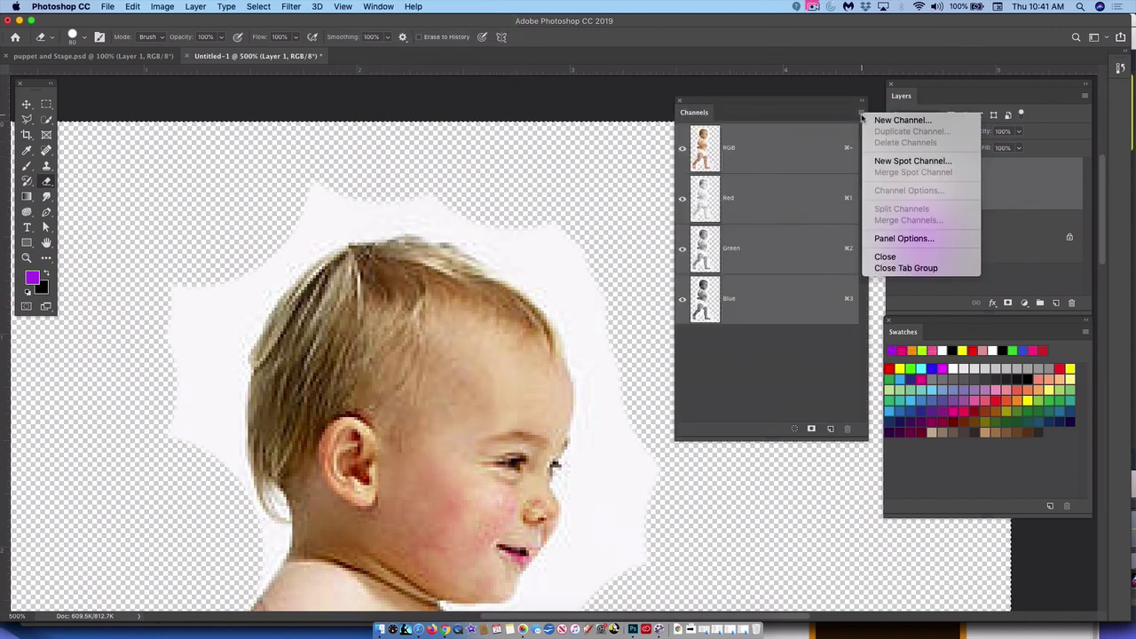
{"action": "left_click", "coordinate": [901, 239]}
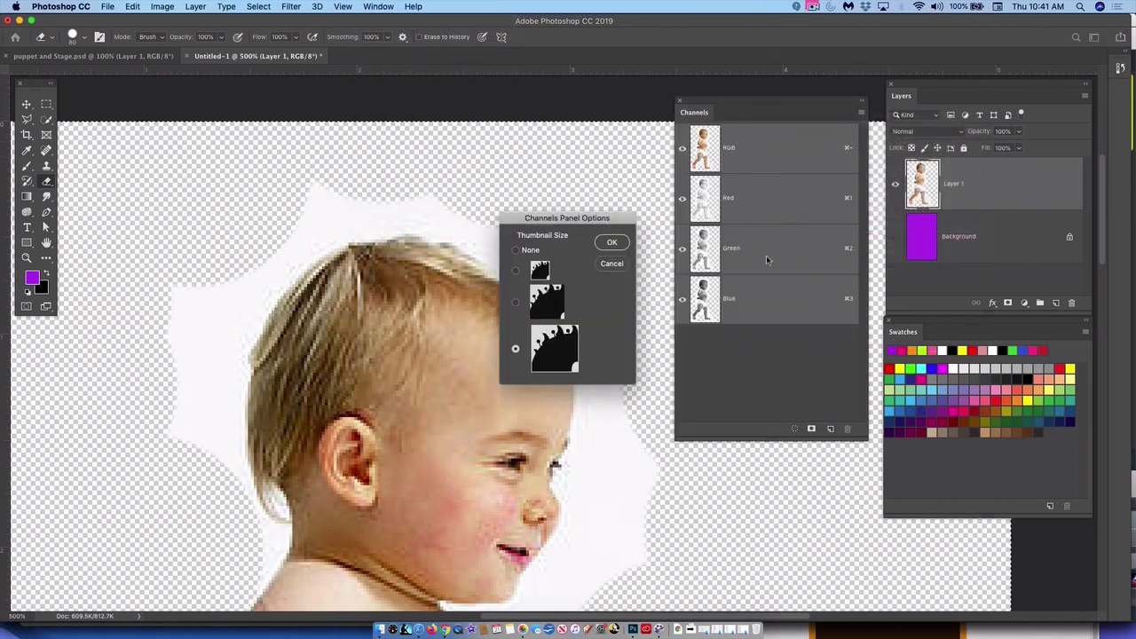
{"action": "left_click", "coordinate": [515, 303]}
{"action": "left_click", "coordinate": [515, 348]}
{"action": "left_click", "coordinate": [611, 244]}
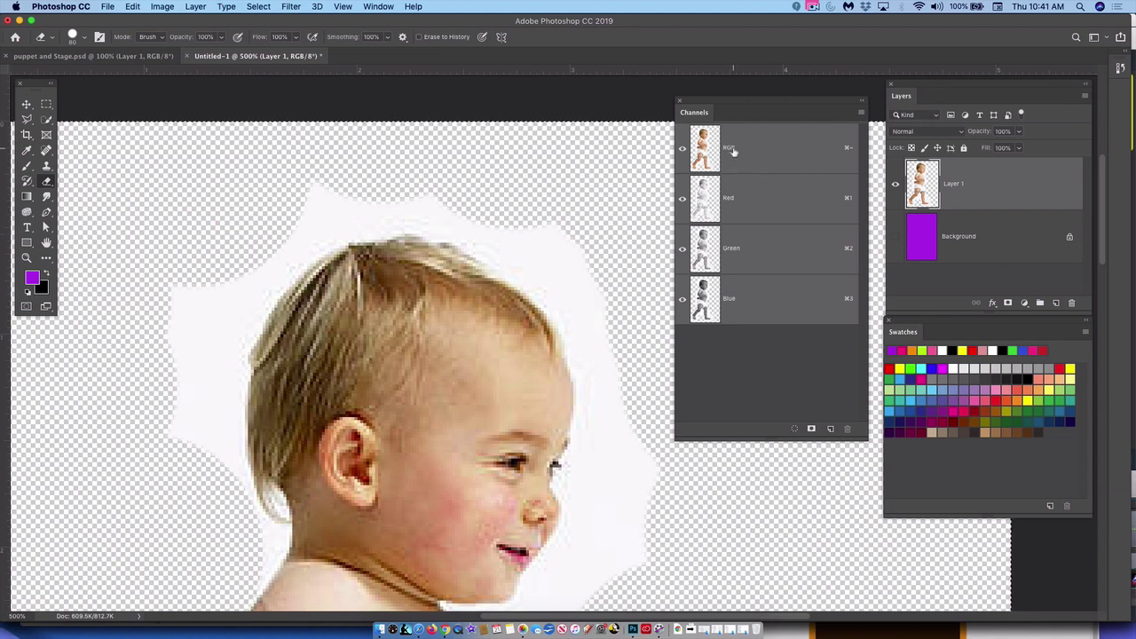
Step: View the Red, Green and Blue channels one at a time, ending on Blue
{"action": "left_click", "coordinate": [756, 197]}
{"action": "left_click", "coordinate": [751, 257]}
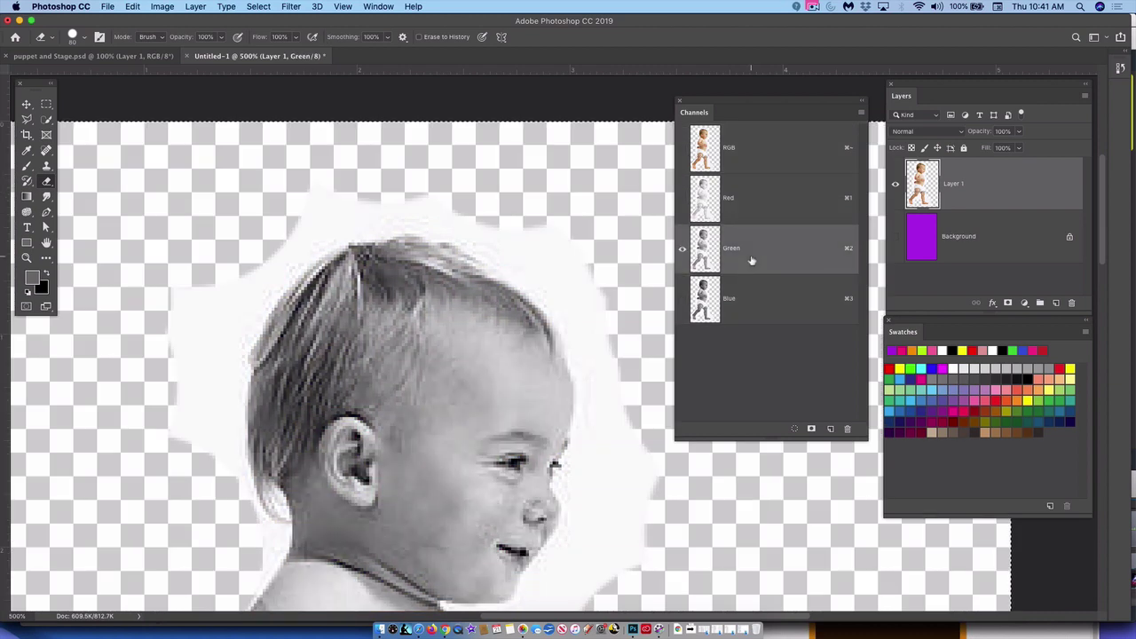
{"action": "left_click", "coordinate": [748, 304]}
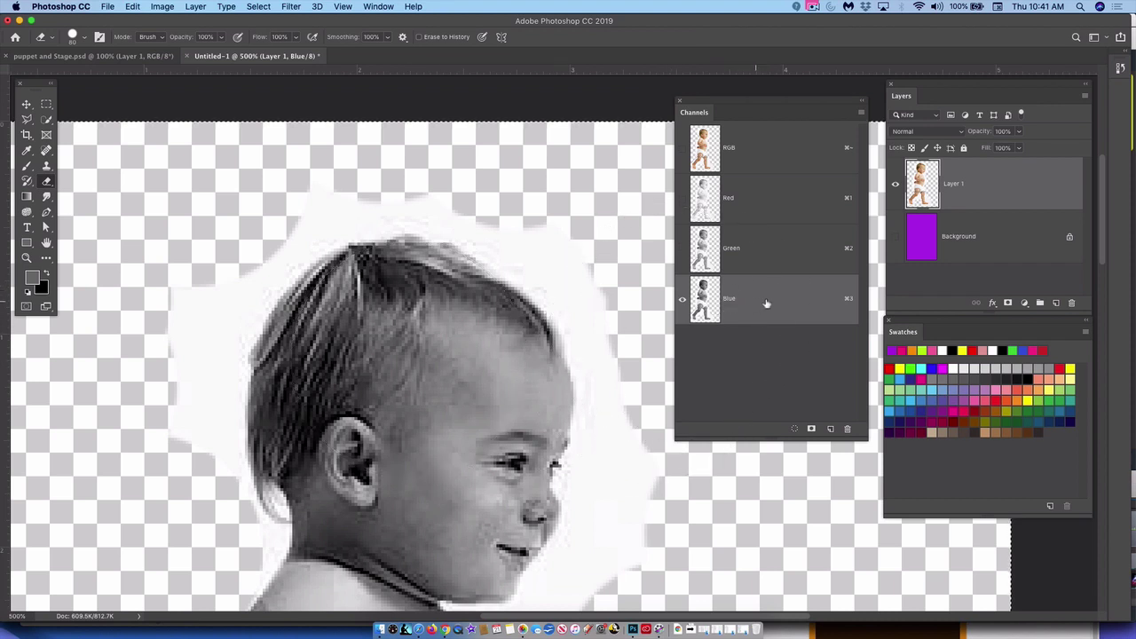
Step: Duplicate the Blue channel into a new 'Blue copy' channel
{"action": "left_click_drag", "start_coordinate": [766, 304], "coordinate": [831, 432]}
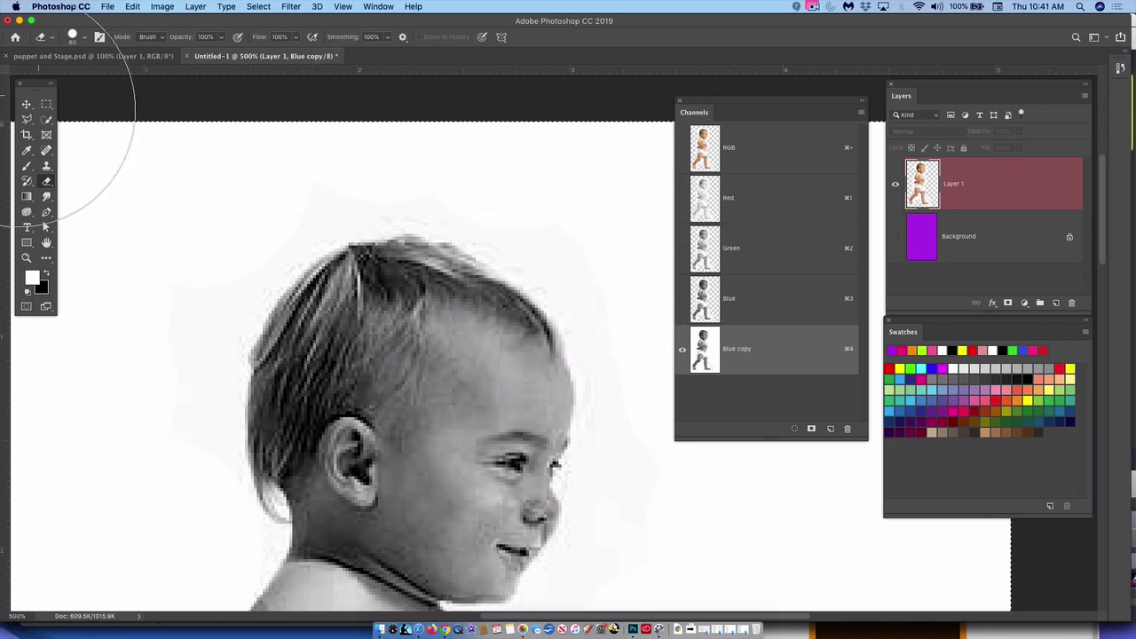
Step: Switch to the Move tool and open Levels for Blue copy, moving the dialog above the baby
{"action": "key", "text": "v"}
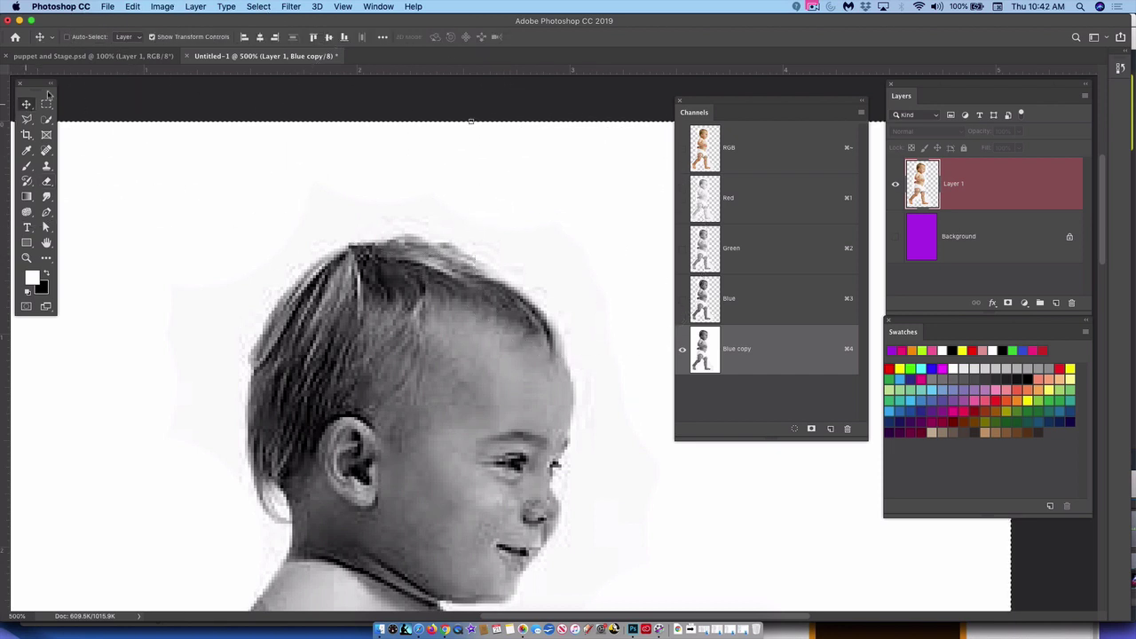
{"action": "left_click", "coordinate": [163, 7]}
{"action": "mouse_move", "coordinate": [167, 41]}
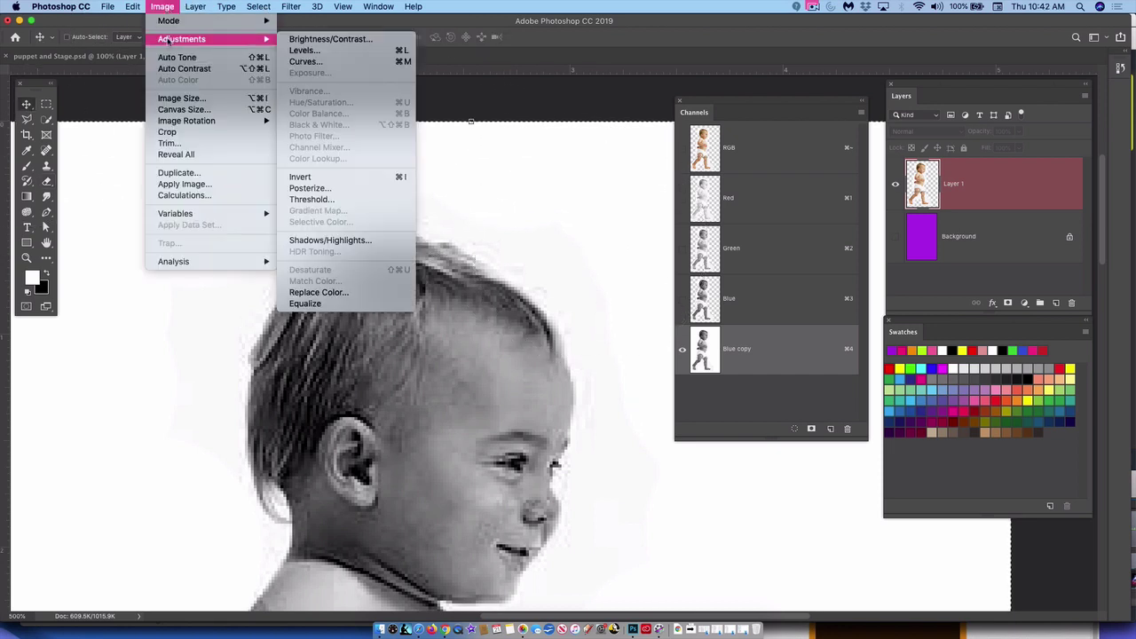
{"action": "left_click", "coordinate": [342, 53]}
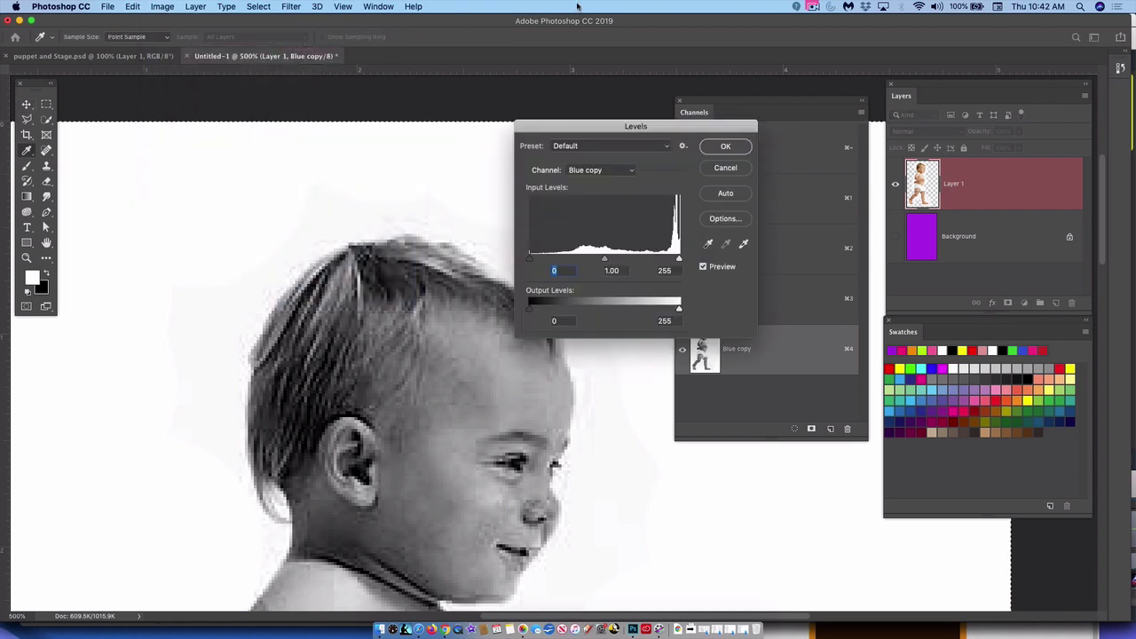
{"action": "left_click_drag", "start_coordinate": [557, 124], "coordinate": [549, 38]}
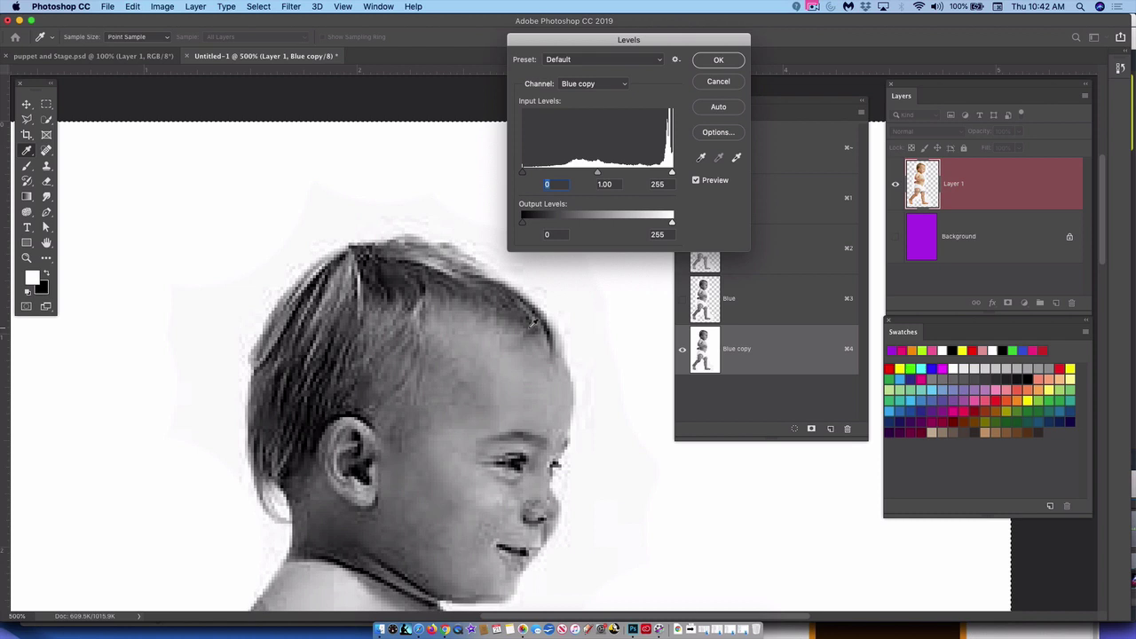
Step: Sample the baby's neck with the black-point eyedropper, setting black input to 178
{"action": "left_click", "coordinate": [701, 157]}
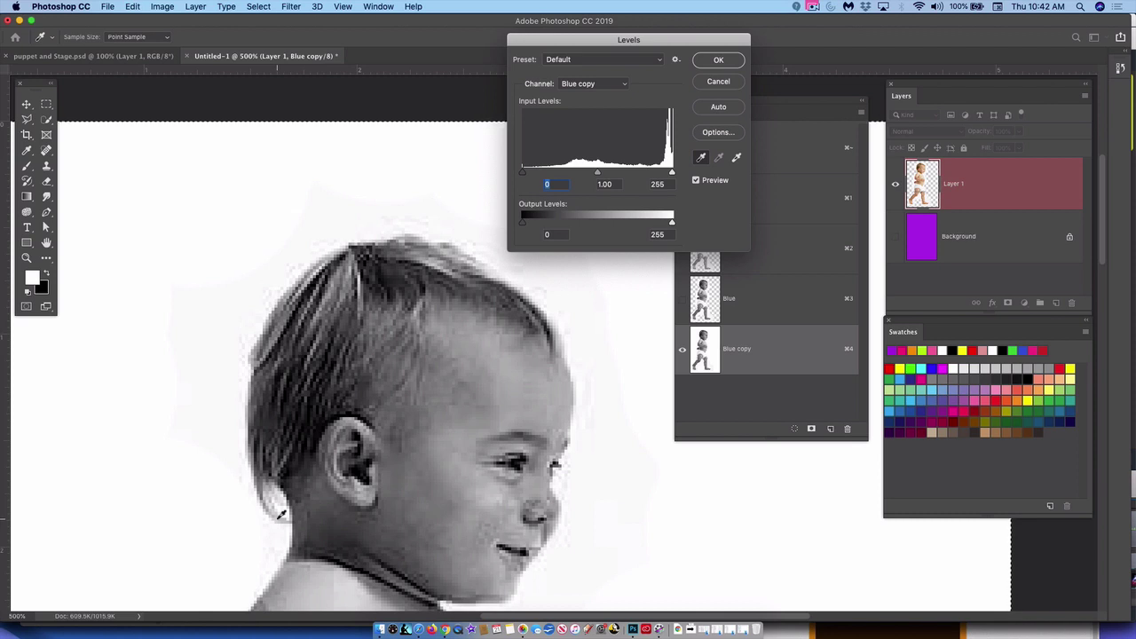
{"action": "left_click", "coordinate": [279, 514]}
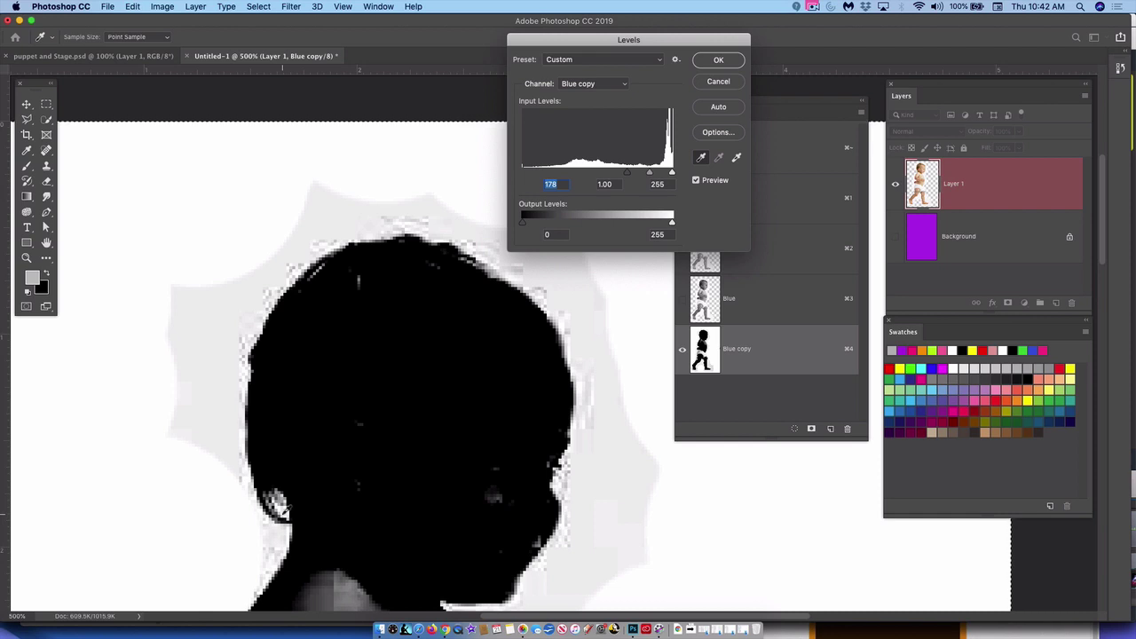
Step: Set the white point to 248 by sampling the pale background around the baby
{"action": "left_click", "coordinate": [735, 158]}
{"action": "left_click", "coordinate": [342, 213]}
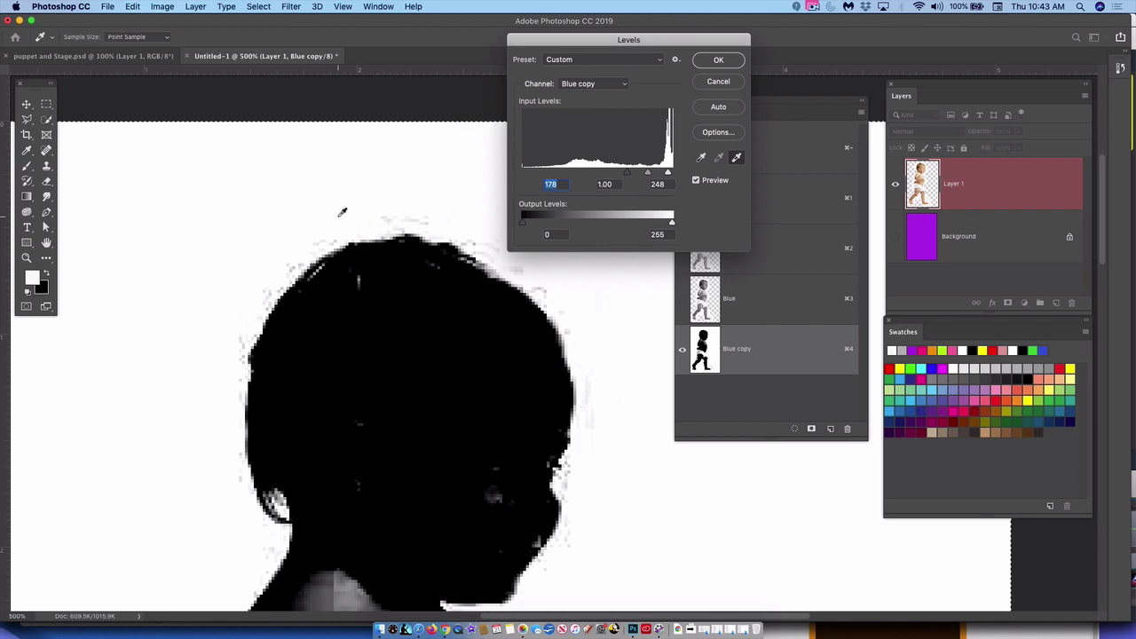
{"action": "left_click", "coordinate": [700, 157]}
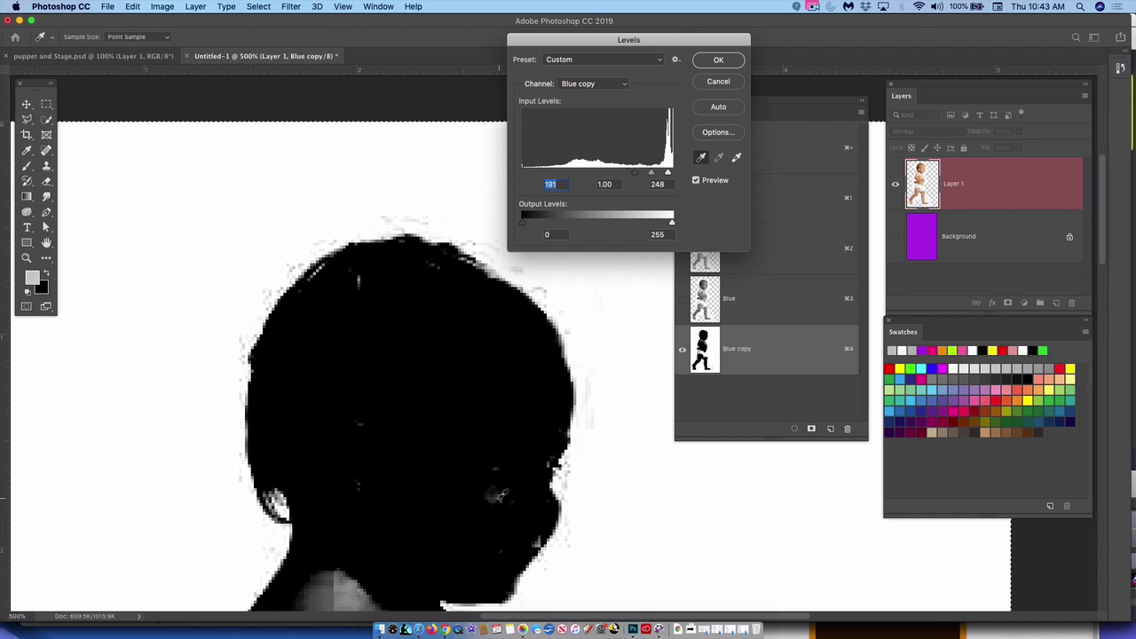
Step: Resample the black point on the face and neck, comparing values, settling at 219
{"action": "left_click", "coordinate": [501, 494]}
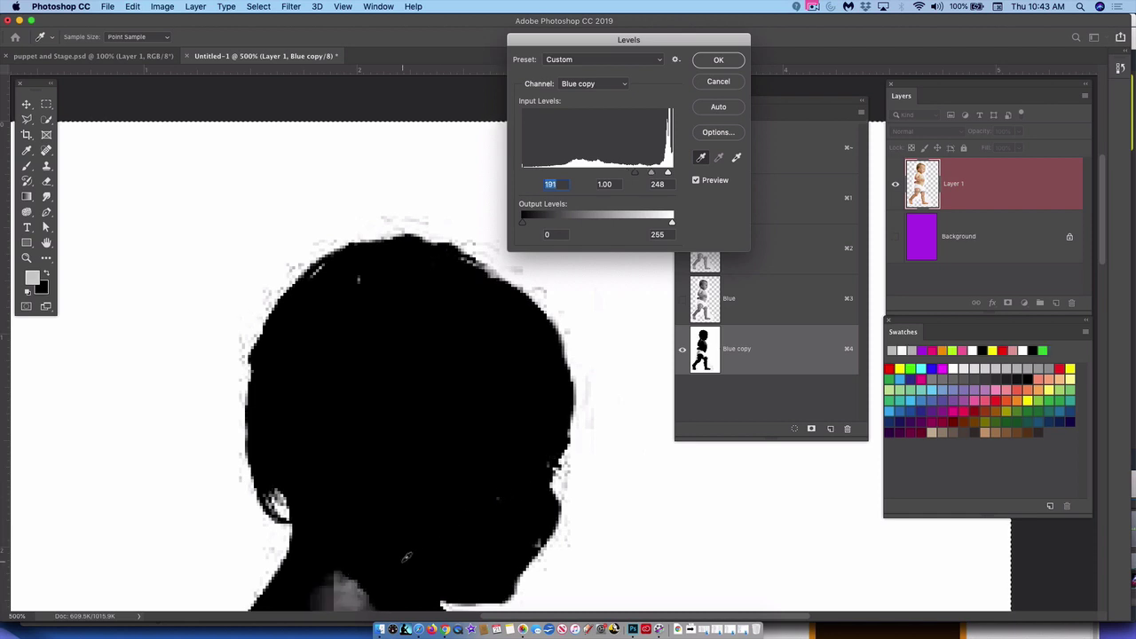
{"action": "left_click", "coordinate": [353, 584]}
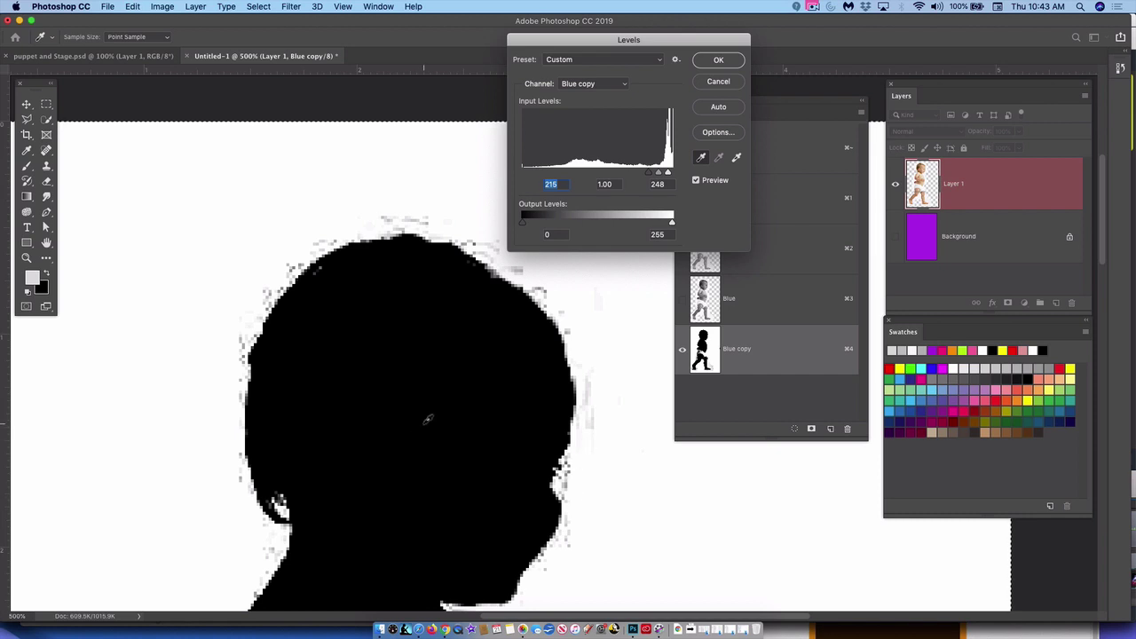
{"action": "key", "text": "shift+Down"}
{"action": "key", "text": "shift+Down"}
{"action": "key", "text": "Down"}
{"action": "key", "text": "Down"}
{"action": "key", "text": "Down"}
{"action": "key", "text": "Down"}
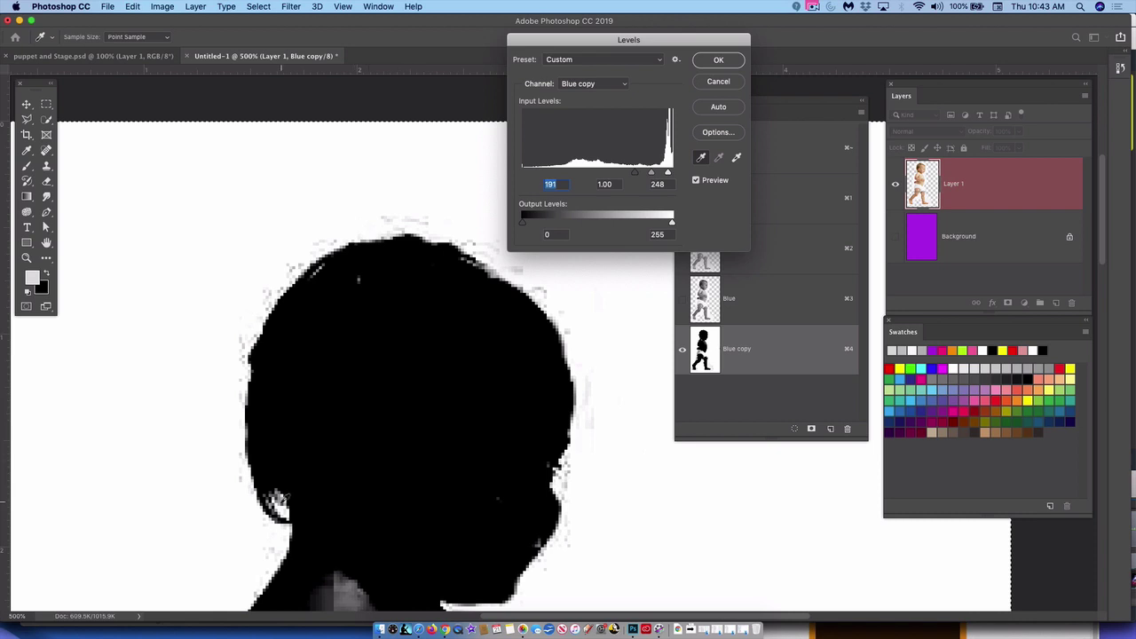
{"action": "key", "text": "shift+Up"}
{"action": "key", "text": "shift+Up"}
{"action": "key", "text": "shift+Up"}
{"action": "key", "text": "shift+Up"}
{"action": "key", "text": "Down"}
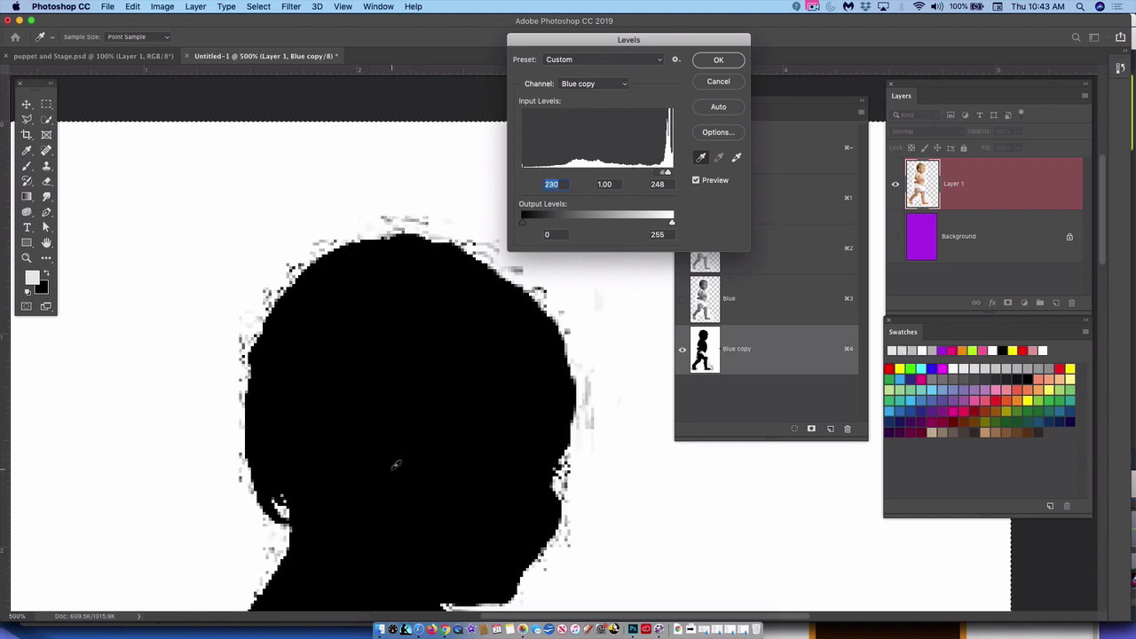
{"action": "key", "text": "shift+Down"}
{"action": "key", "text": "shift+Down"}
{"action": "key", "text": "shift+Down"}
{"action": "key", "text": "shift+Down"}
{"action": "key", "text": "Up"}
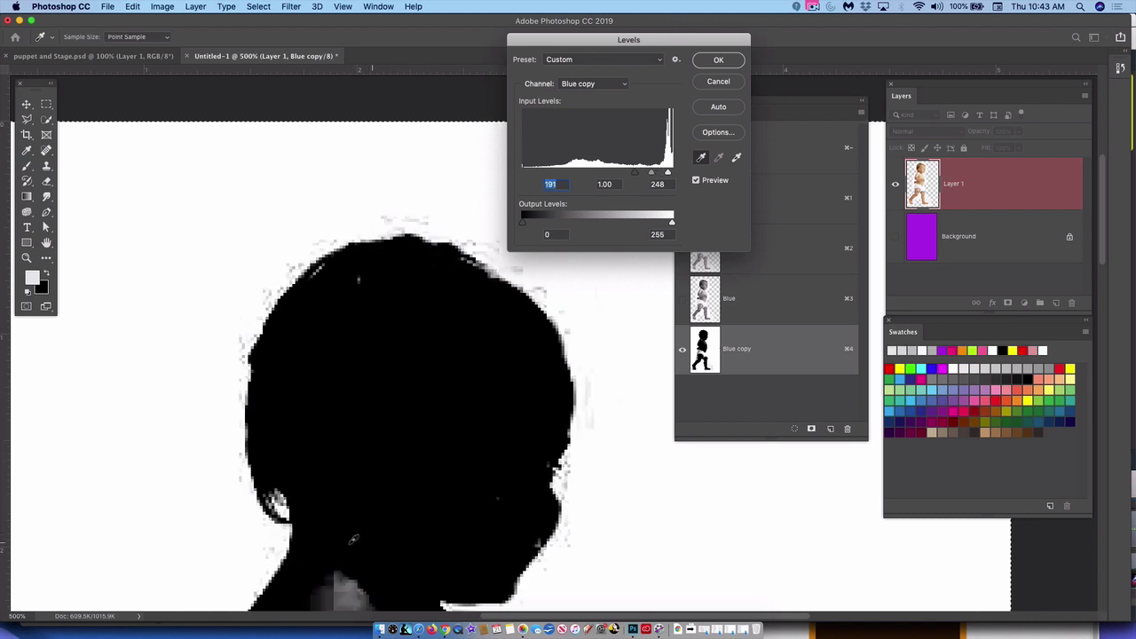
{"action": "left_click", "coordinate": [277, 495]}
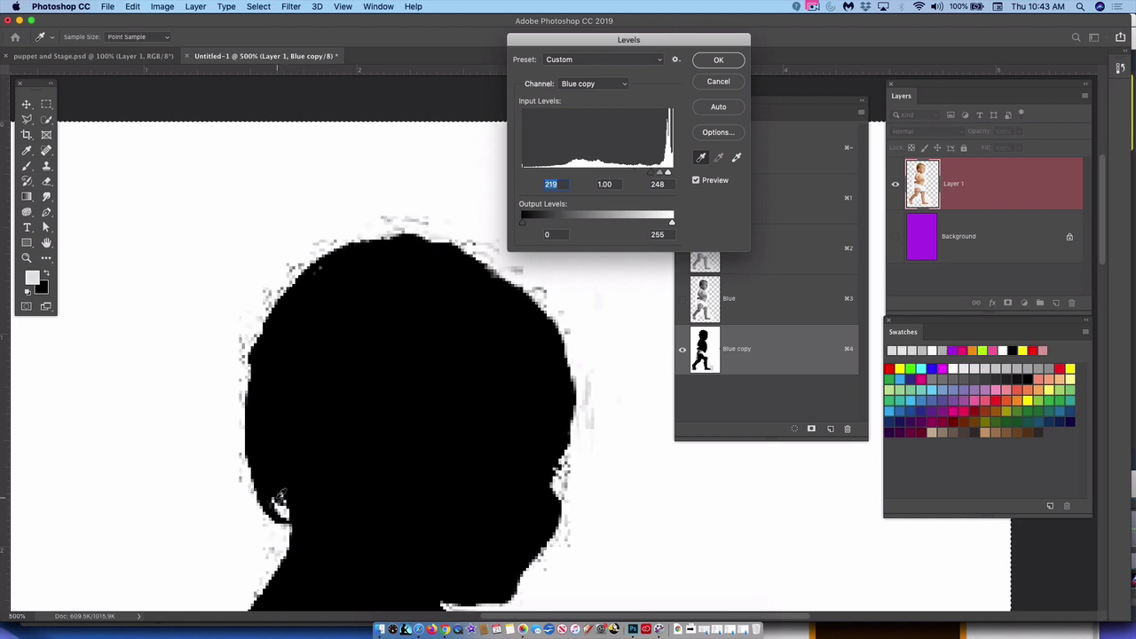